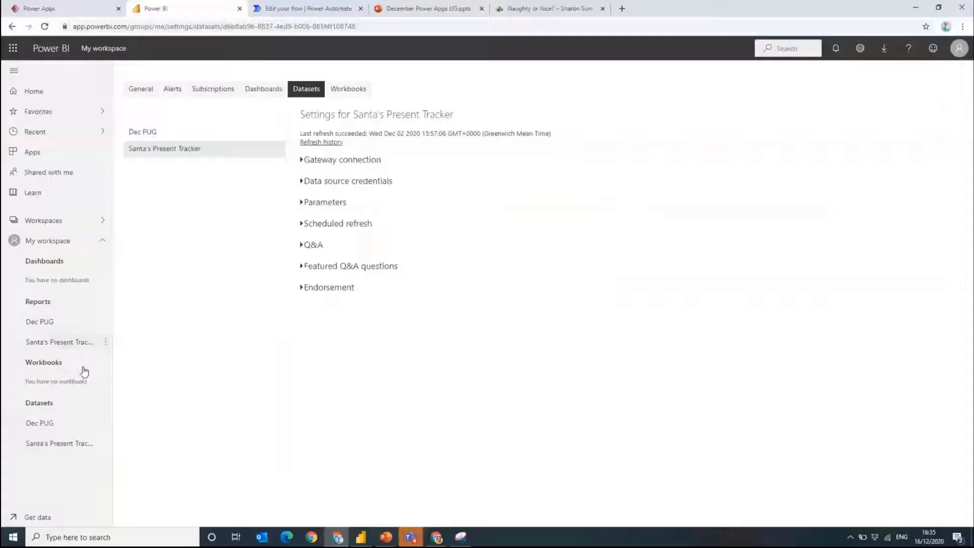
Open My workspace to list the Dec PUG and Santa's Present Tracker reports and datasets.
left_click(60, 223)
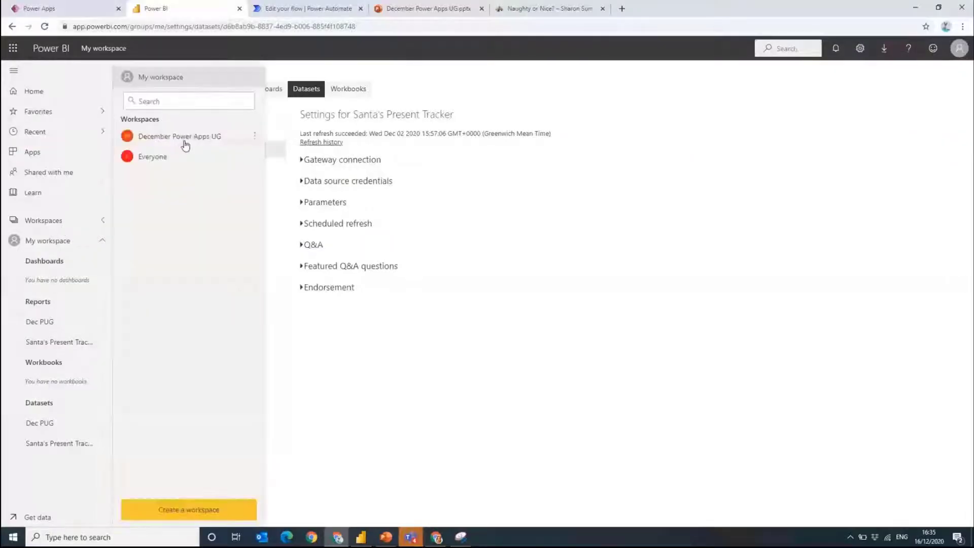
left_click(66, 242)
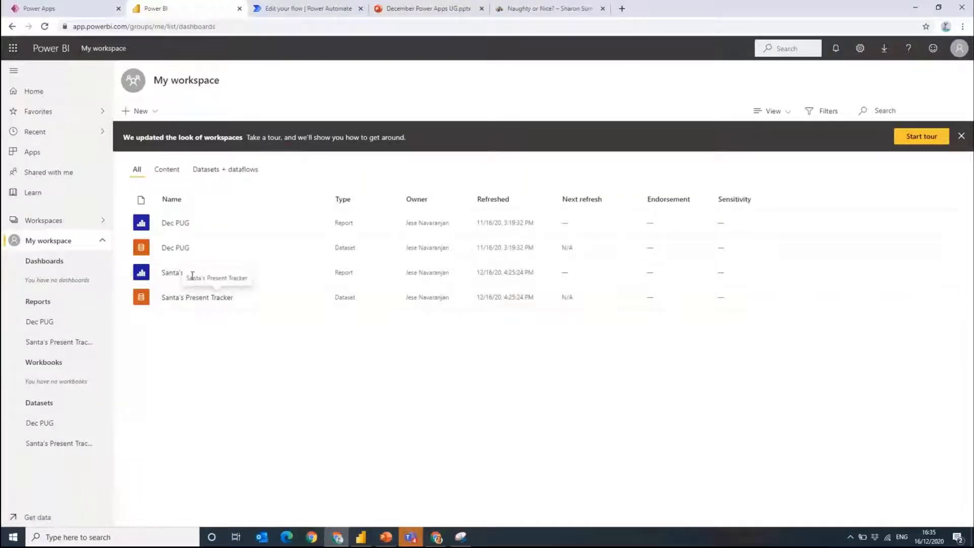
left_click(175, 273)
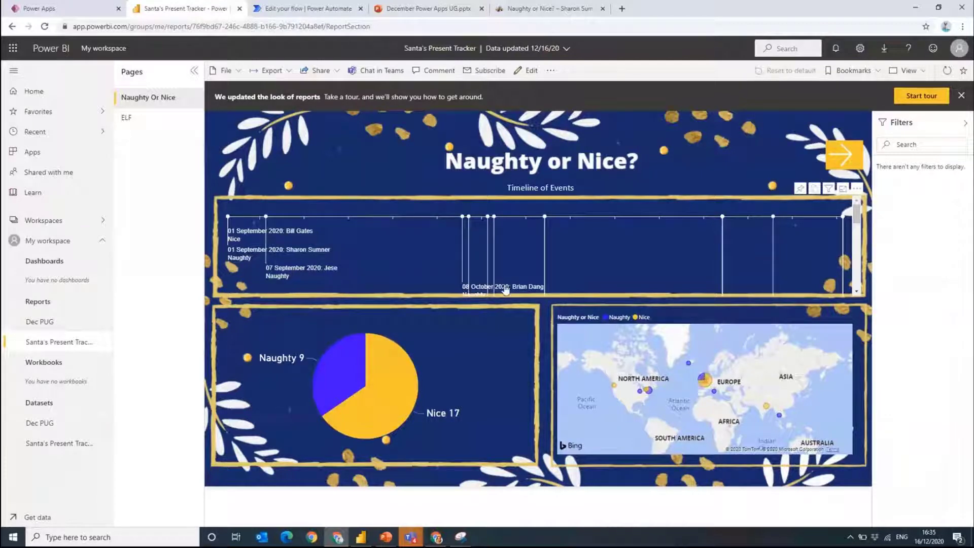
scroll(348, 276, "down", 10)
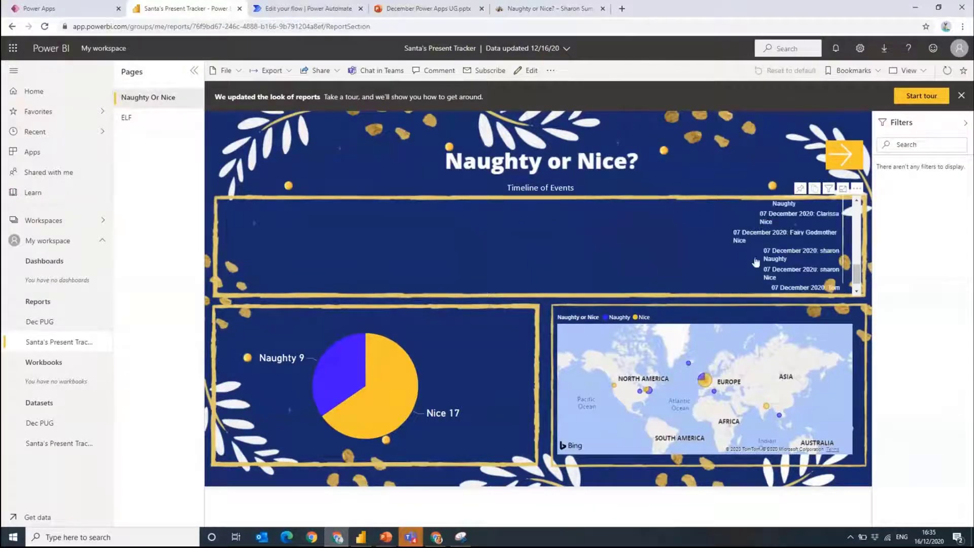
mouse_move(853, 270)
left_mouse_down()
mouse_move(854, 246)
mouse_move(860, 283)
left_mouse_up()
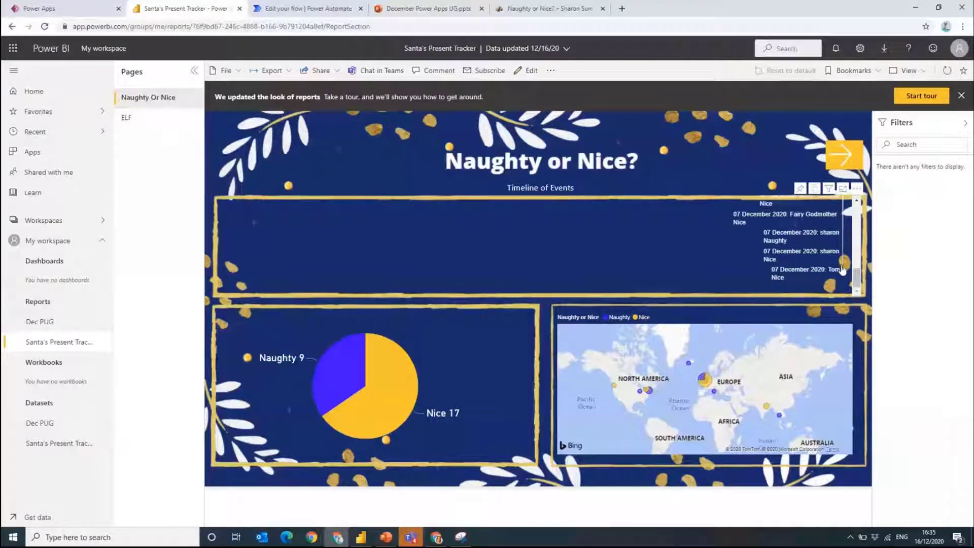
left_click(828, 187)
left_click(842, 188)
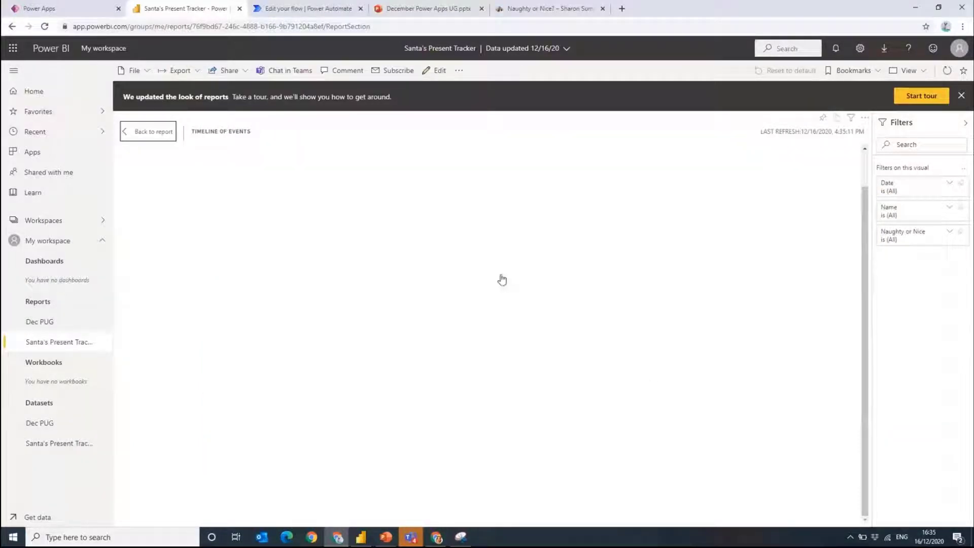
left_click(147, 134)
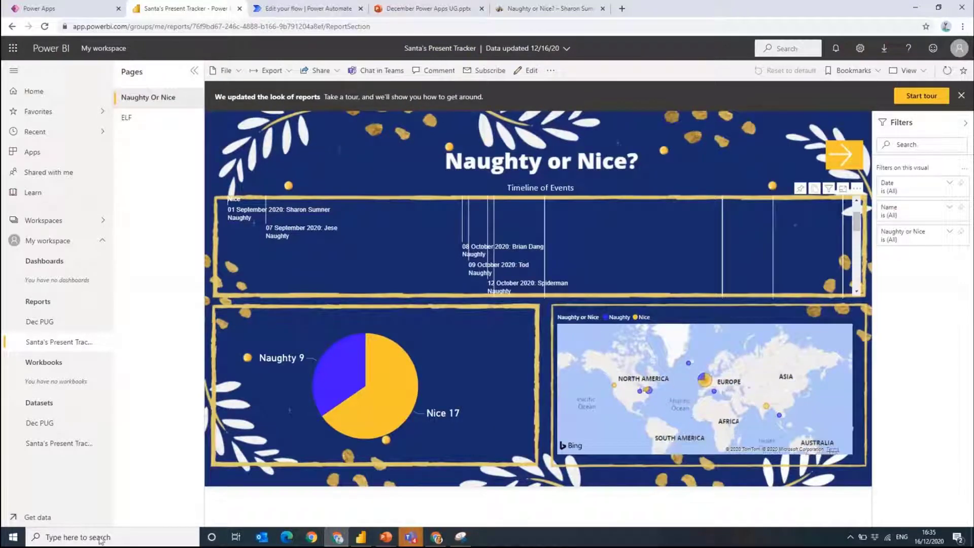
left_click_drag(856, 223, 867, 269)
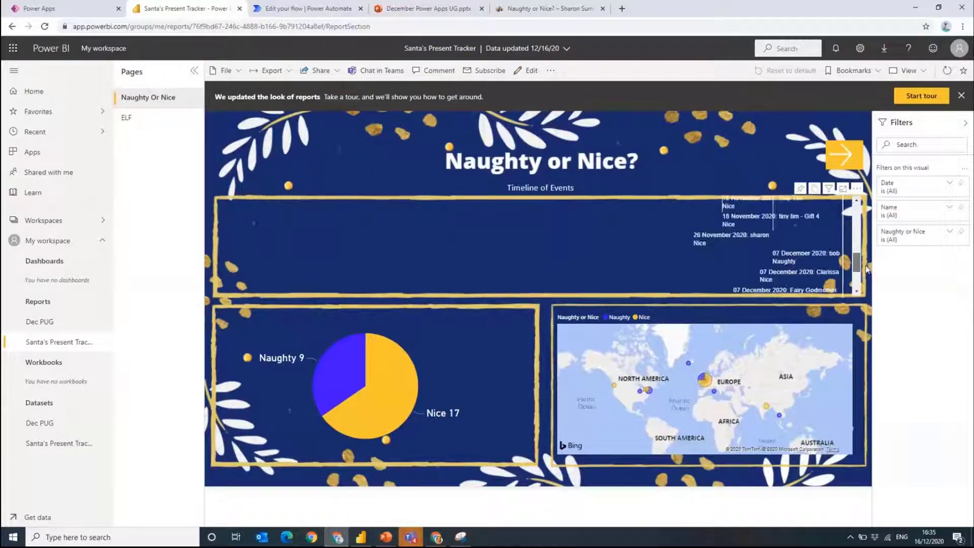
left_click(35, 240)
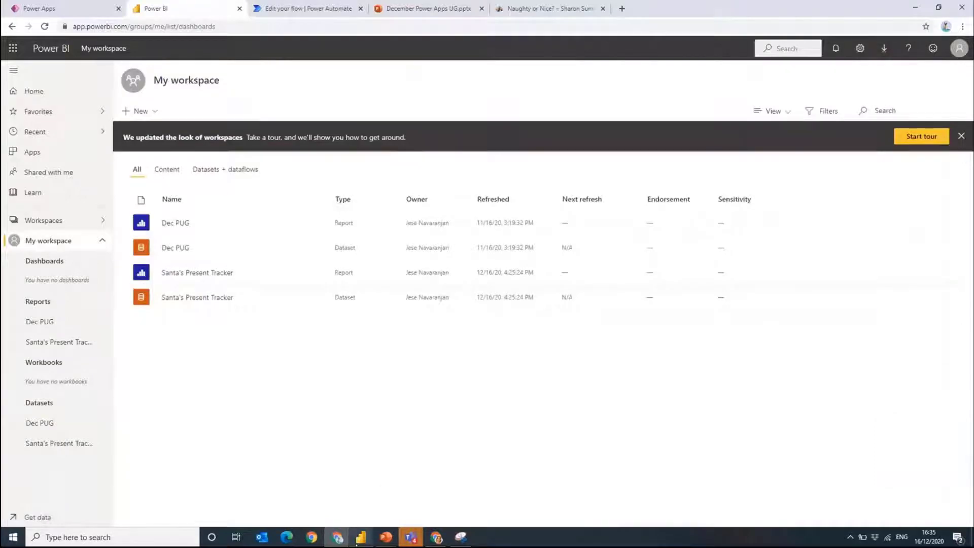
Switch to the Santa's Present Tracker report and collapse the Selection, Filters and Visualizations panes.
left_click(358, 540)
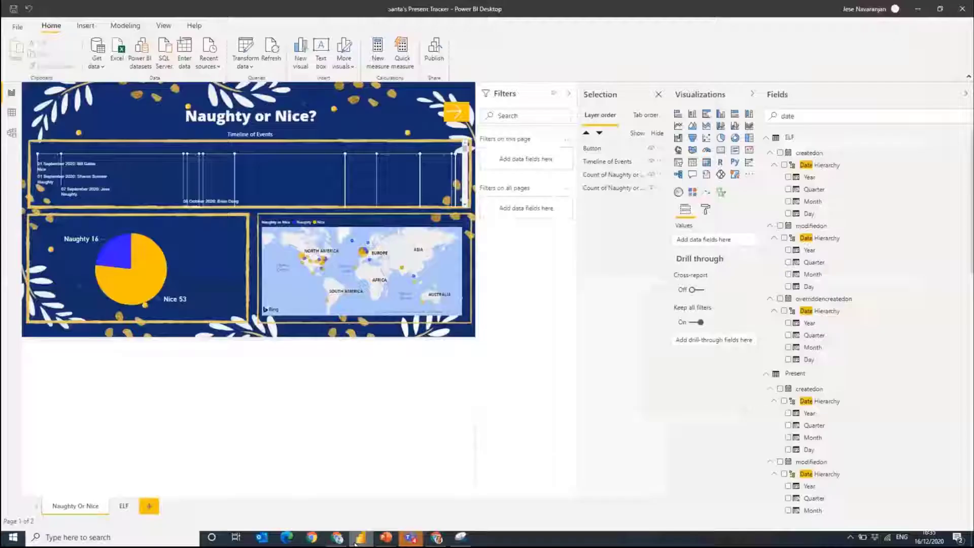
left_click(567, 96)
left_click(658, 94)
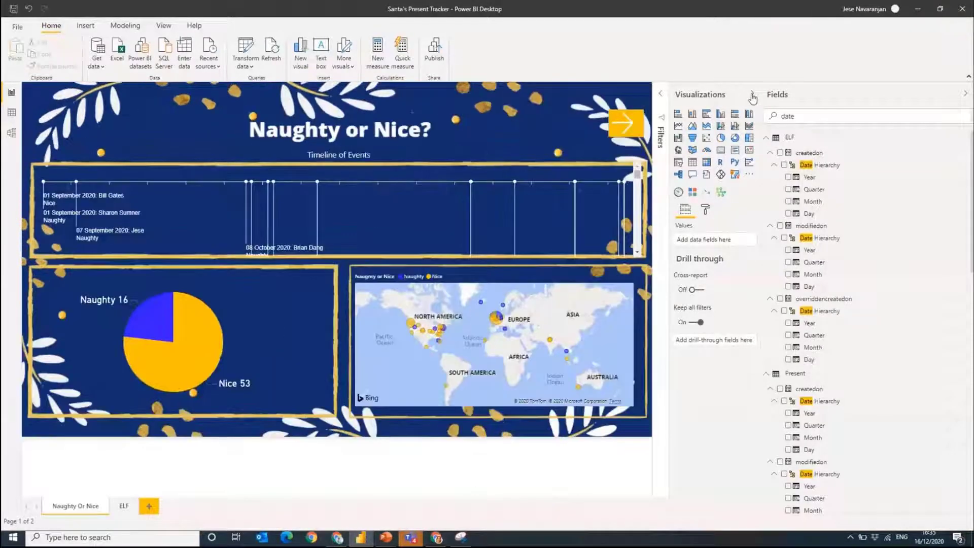
left_click(752, 96)
scroll(720, 256, "down", 10)
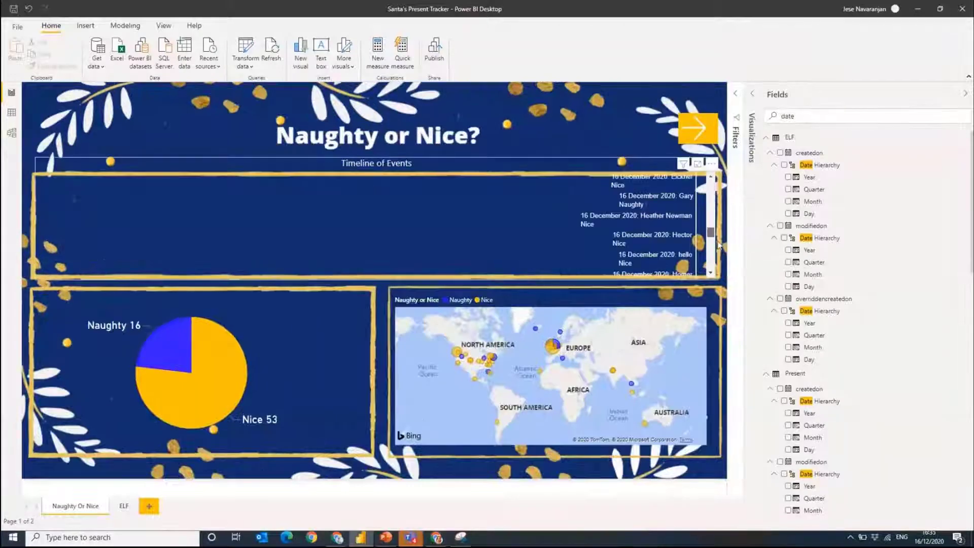
scroll(719, 256, "down", 5)
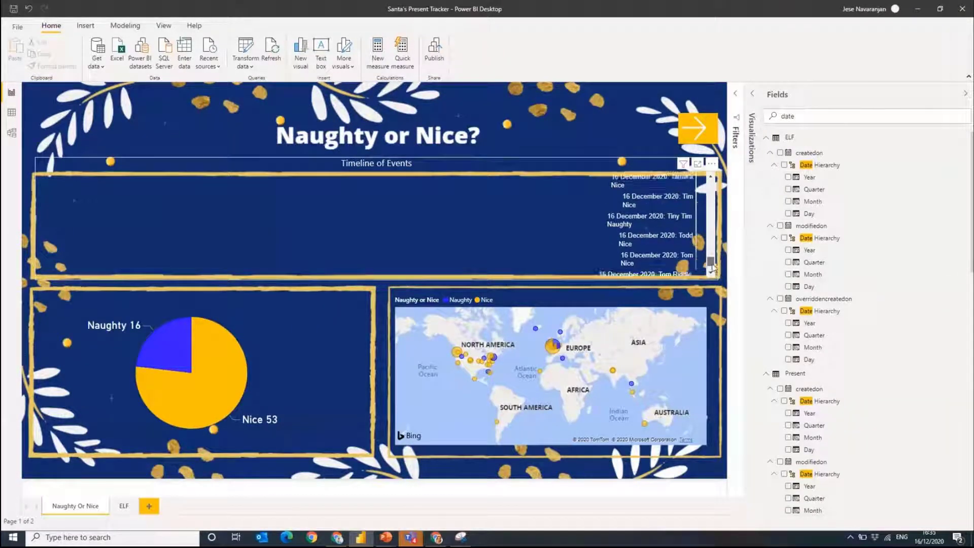
scroll(712, 268, "up", 6)
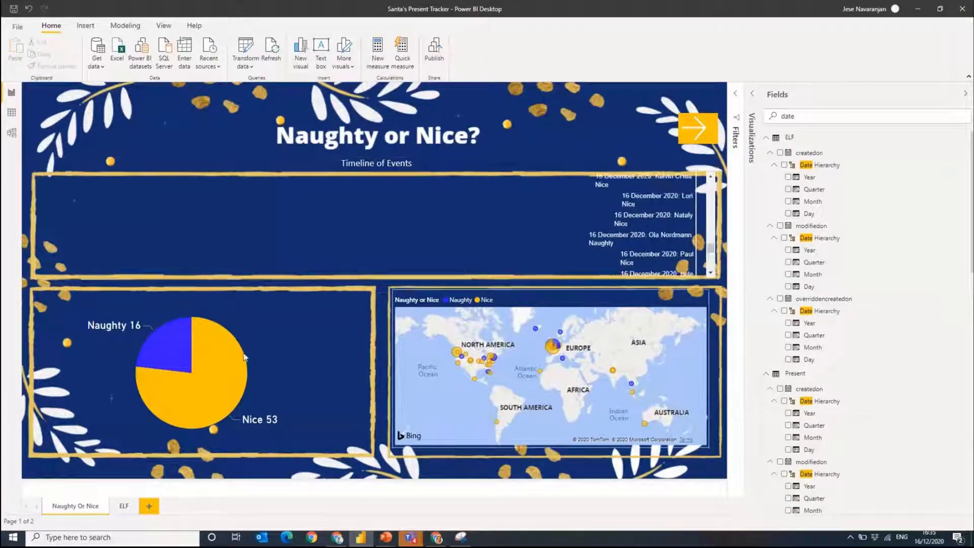
Highlight the pie chart's Nice slice, then clear the highlight and selection.
left_click(224, 339)
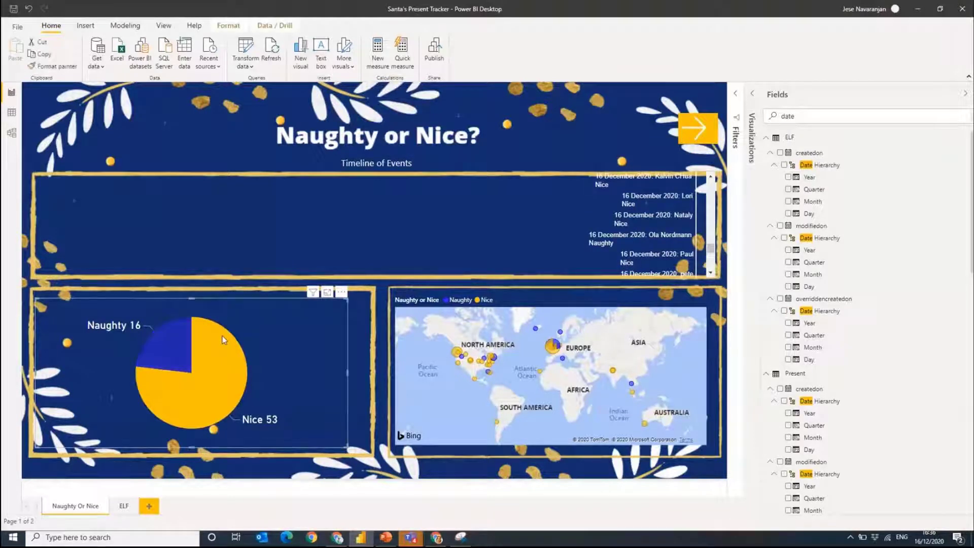
left_click(357, 437)
left_click(278, 393)
left_click(362, 364)
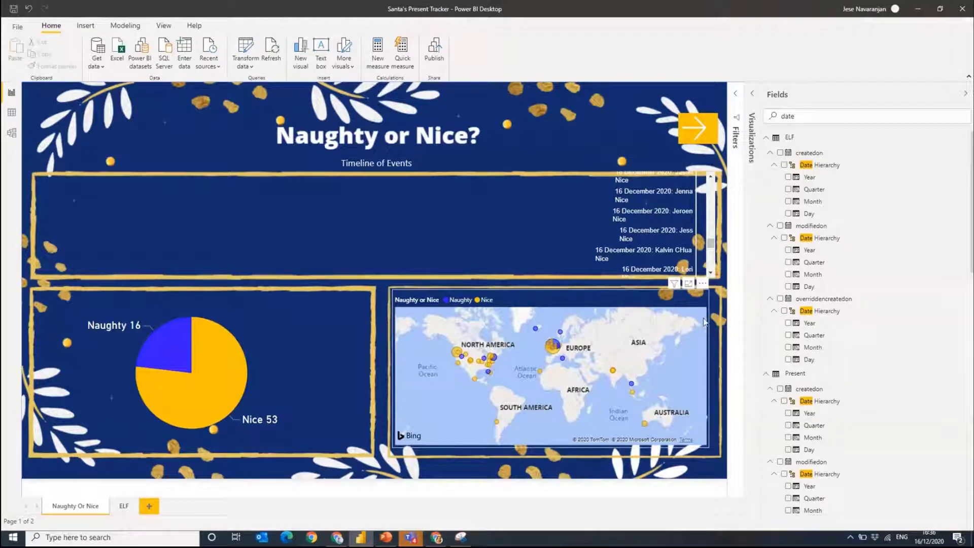
Go to the Elf Factory page and toggle the Metal bar cross-filter on and off.
left_click(697, 137, "ctrl")
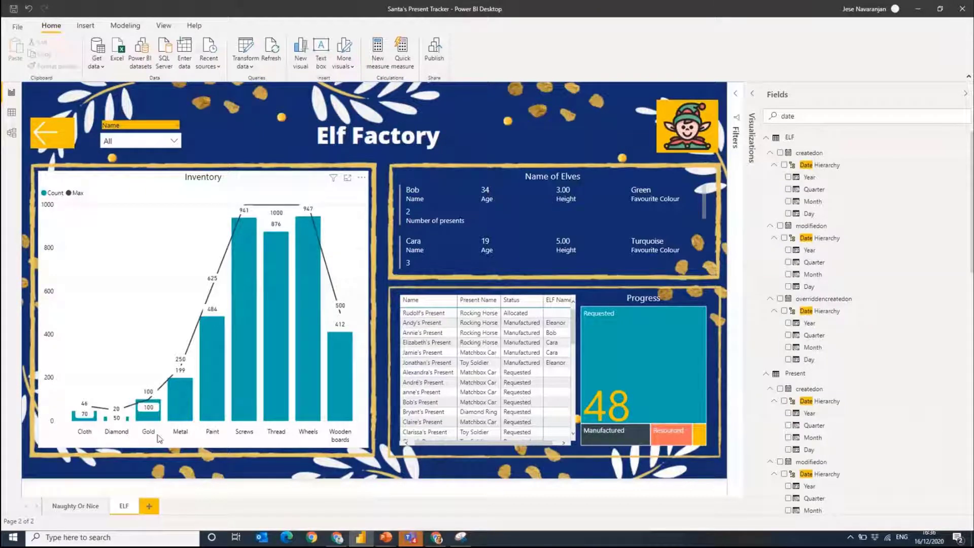
left_click(186, 407)
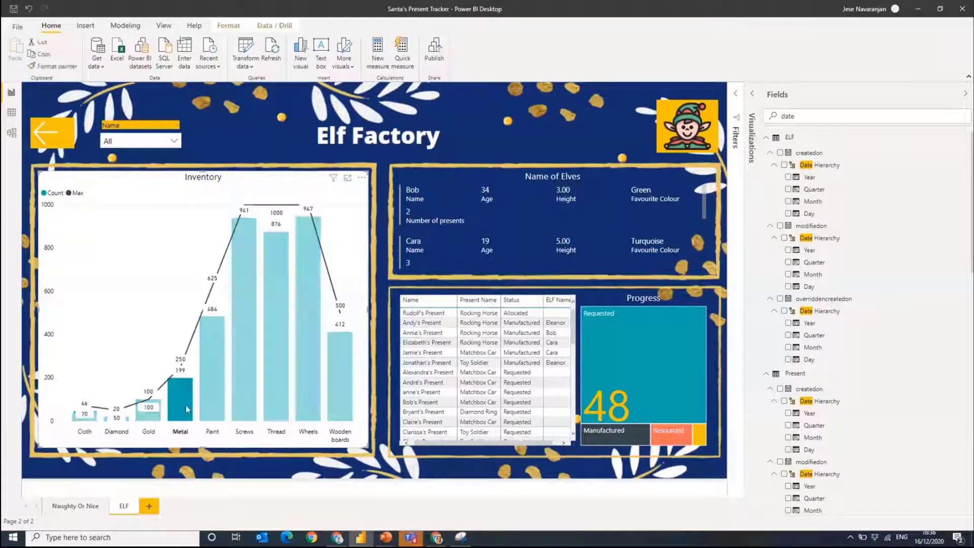
left_click(186, 406)
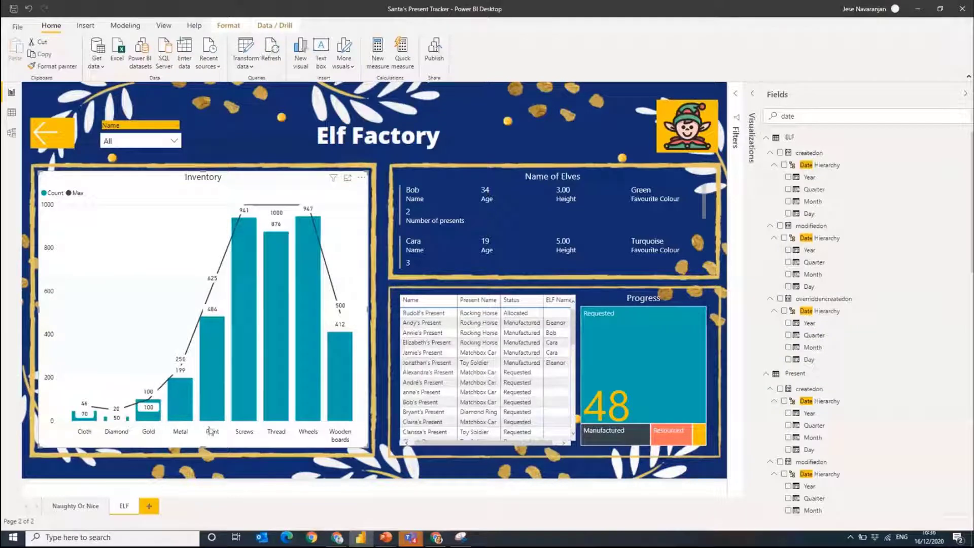
Filter the Elf Factory page to Cara's presents with the Name slicer.
scroll(486, 352, "down", 5)
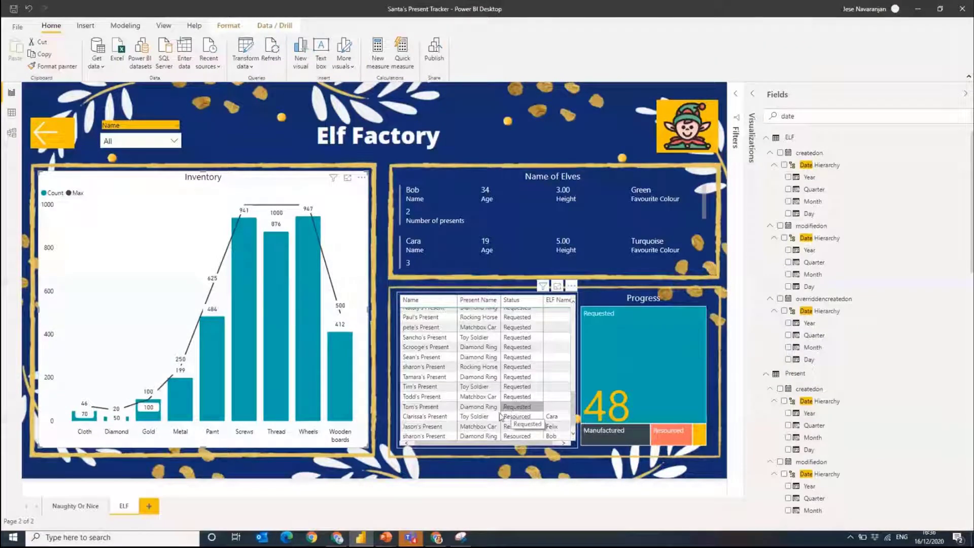
scroll(512, 412, "up", 10)
left_click(175, 141)
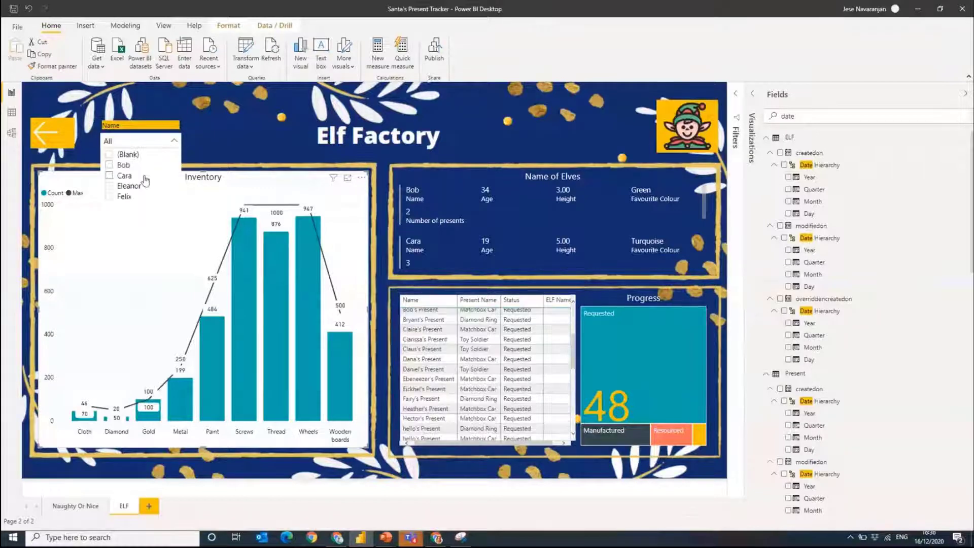
left_click(125, 176)
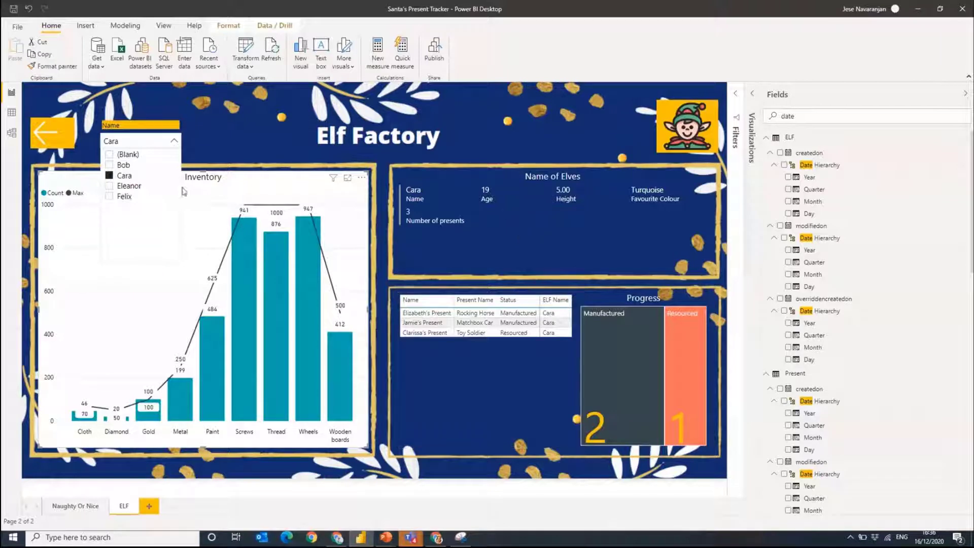
Clear the Cara filter so the Elf Factory page shows all elves again.
left_click(122, 176)
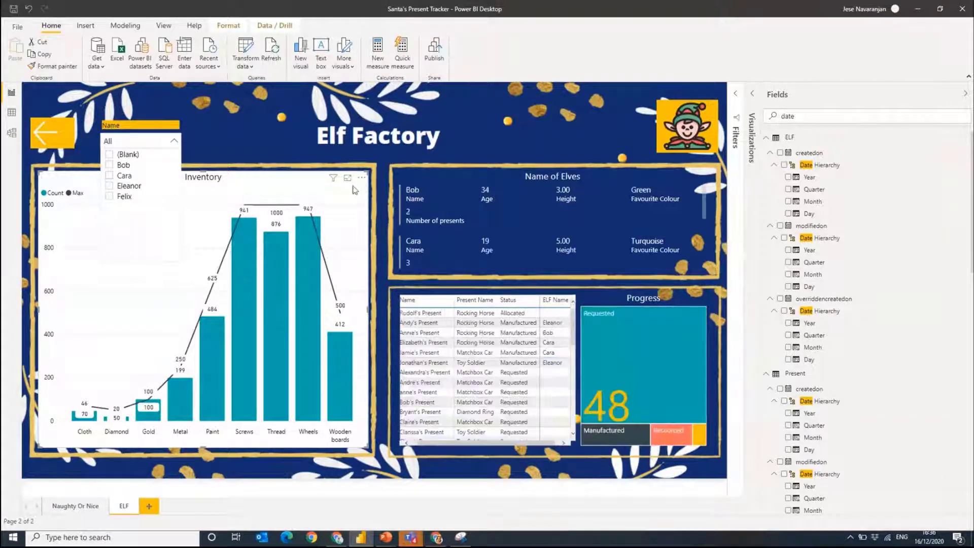
left_click(132, 141)
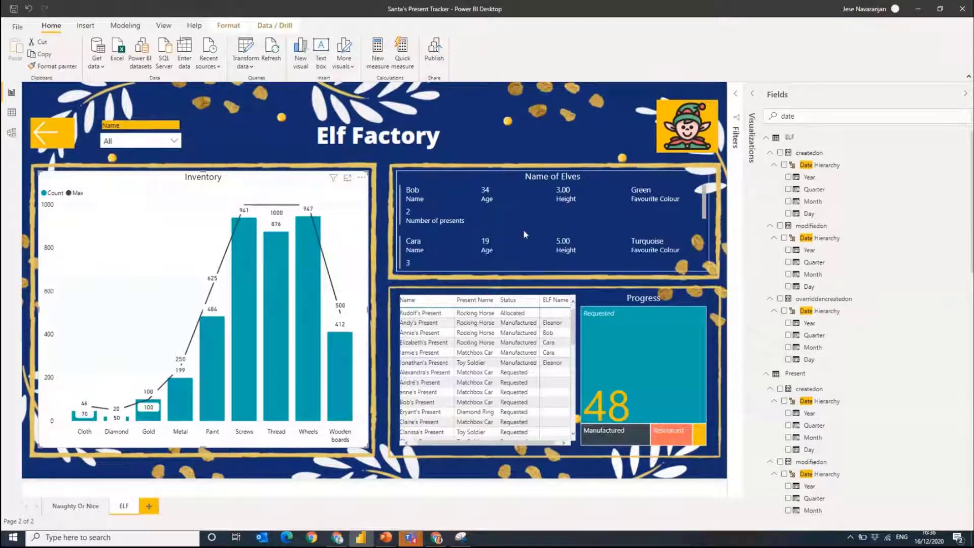
scroll(678, 217, "down", 1)
scroll(677, 215, "up", 1)
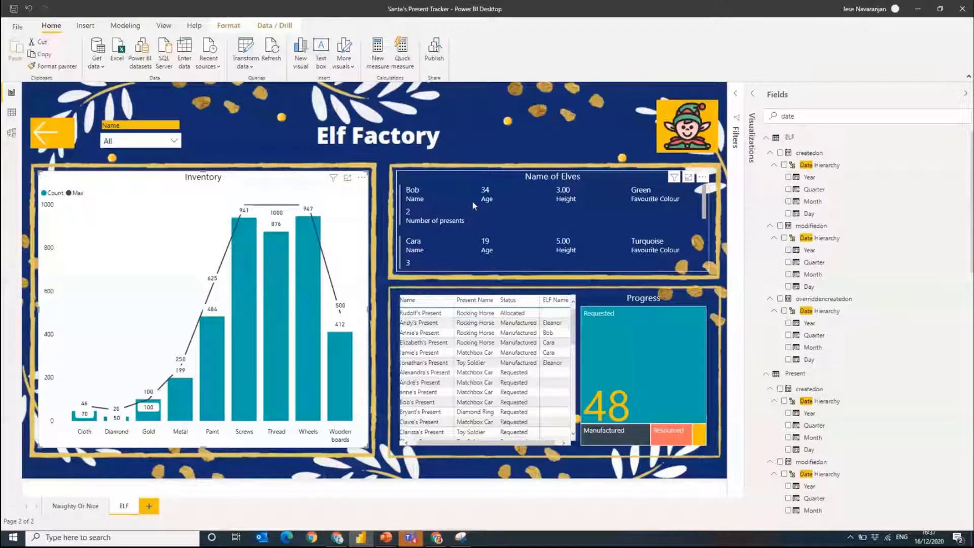
scroll(473, 202, "down", 1)
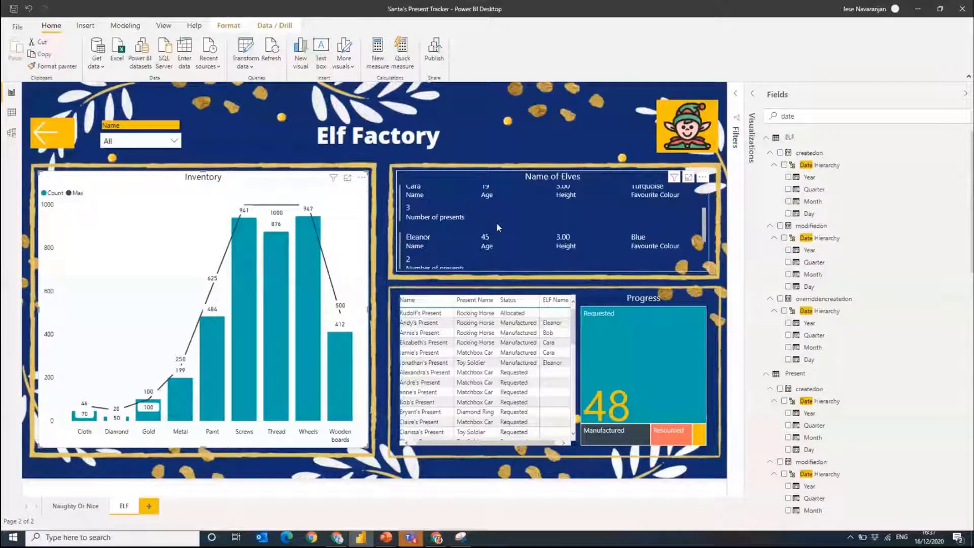
scroll(496, 222, "down", 1)
scroll(593, 241, "up", 3)
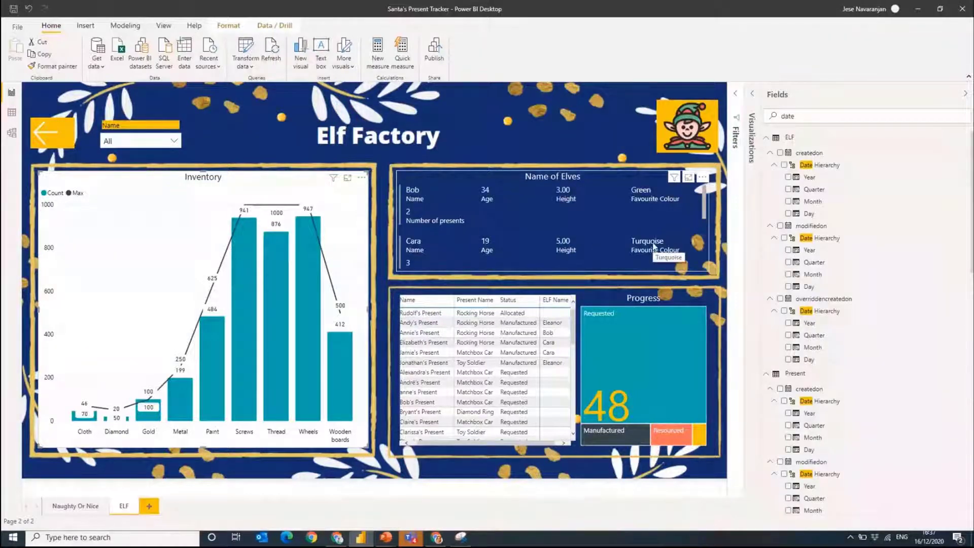
Toggle the Jamie's Present cross-filter, then insert a Power Apps visual on the page.
scroll(653, 246, "down", 1)
scroll(652, 241, "down", 1)
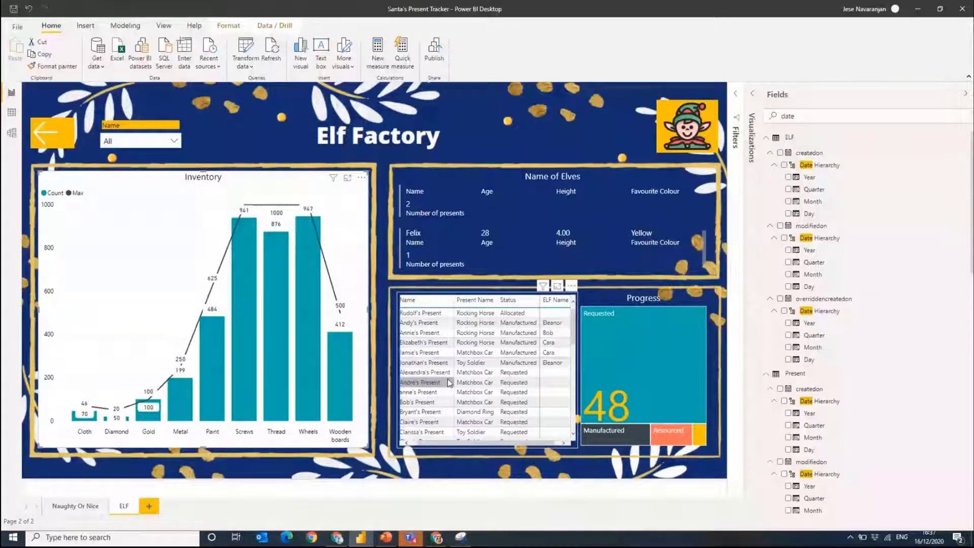
left_click(430, 352)
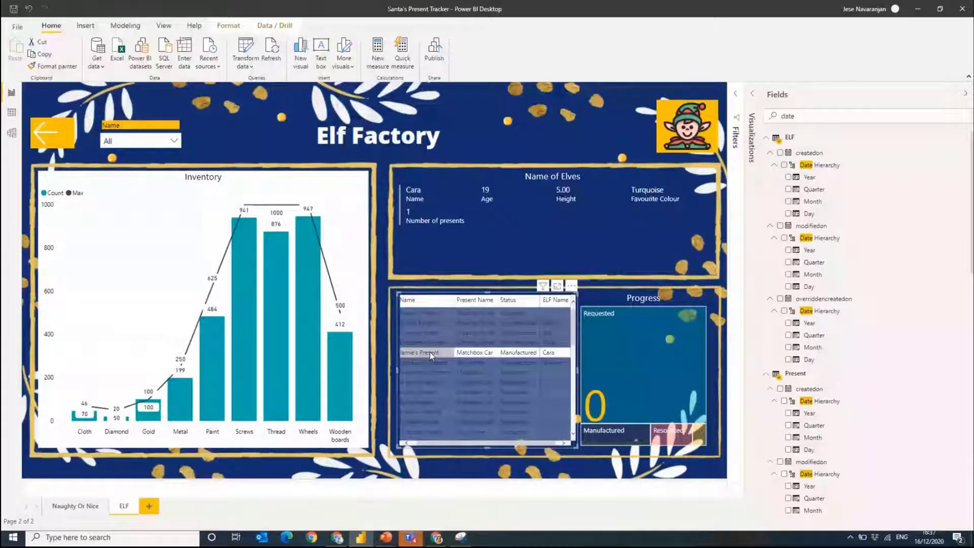
left_click(430, 352)
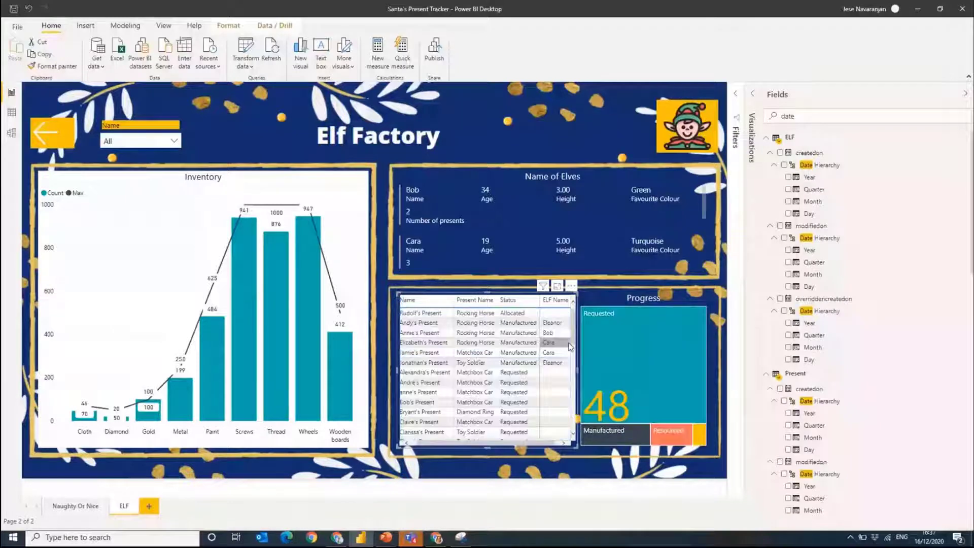
left_click(704, 135)
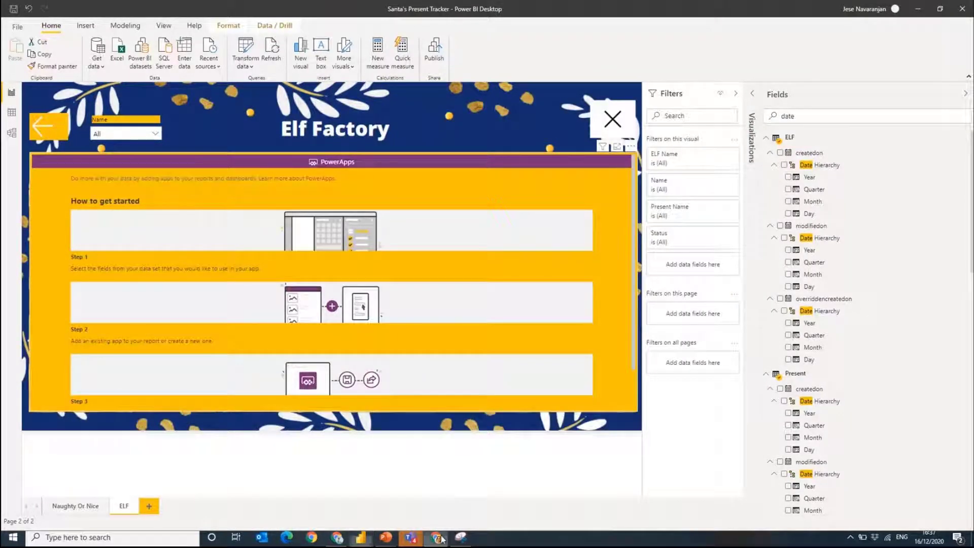
In the browser, open Santa's Present Tracker on its Elf Factory page.
left_click(345, 537)
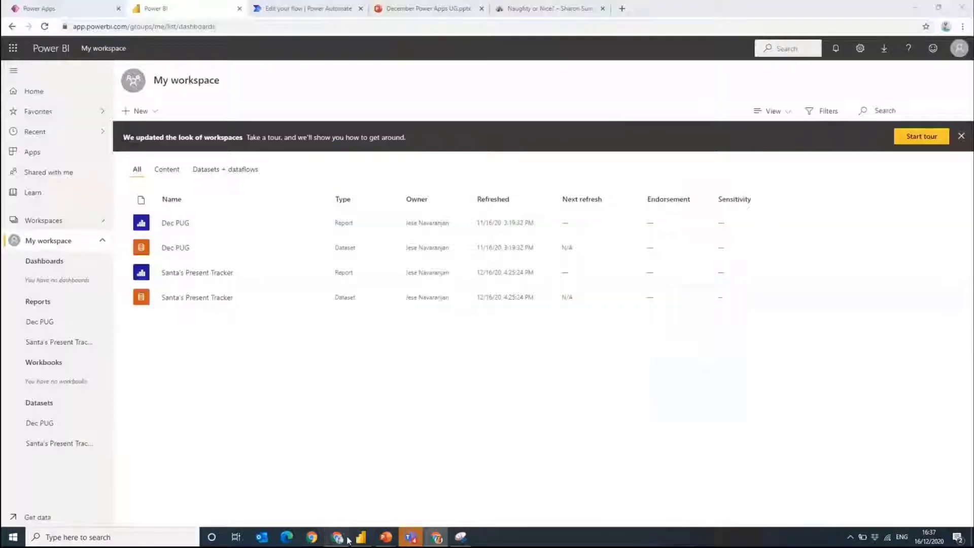
left_click(183, 273)
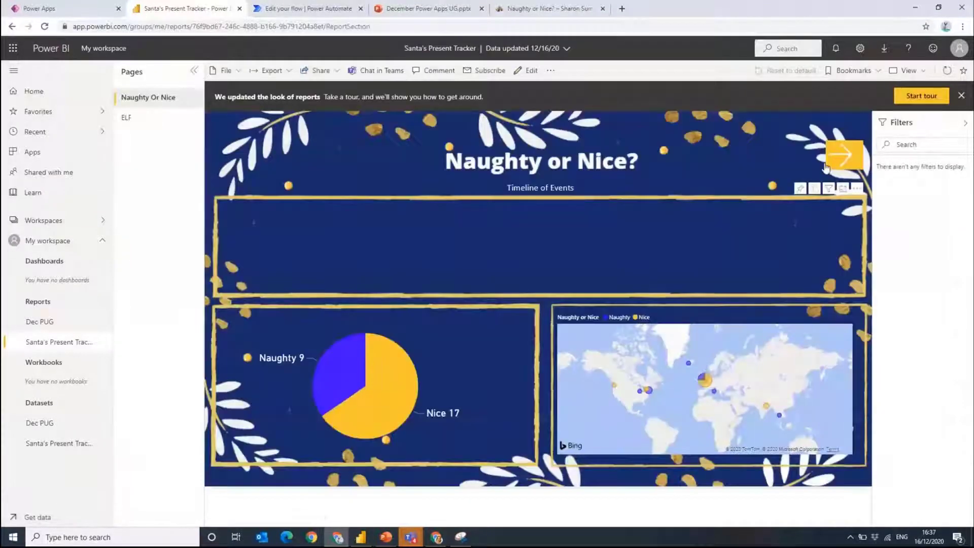
left_click(829, 162)
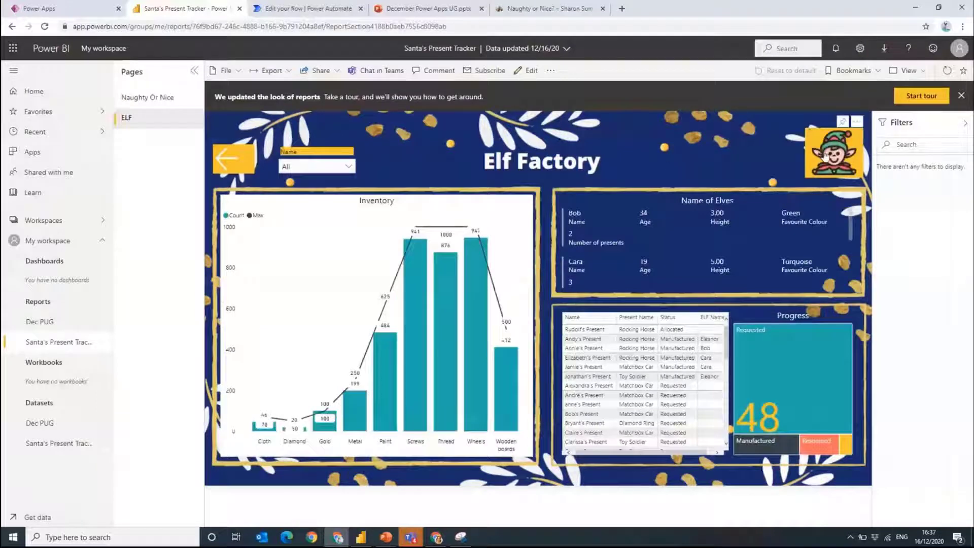
Reveal the embedded production app, choose an elf's name and sign in to see their presents.
left_click(826, 156)
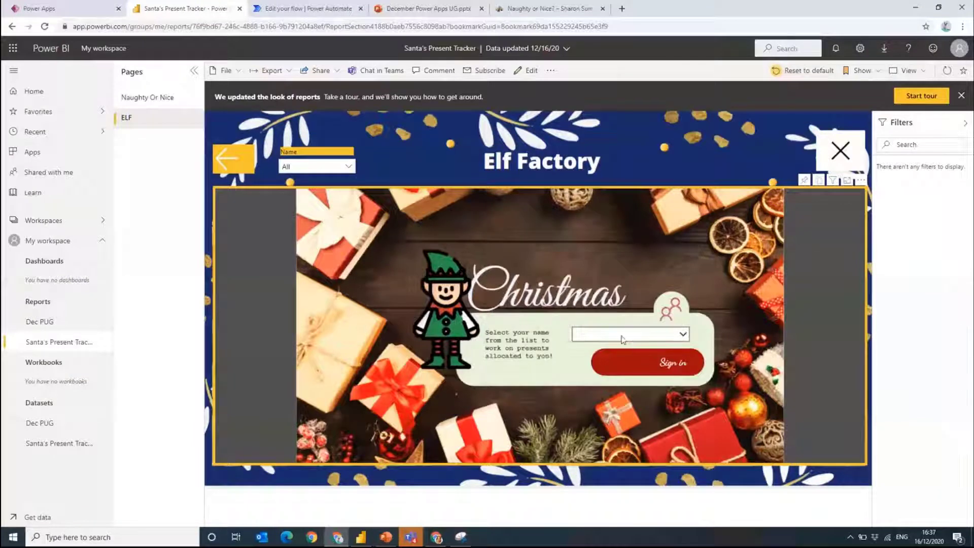
left_click(623, 339)
left_click(615, 356)
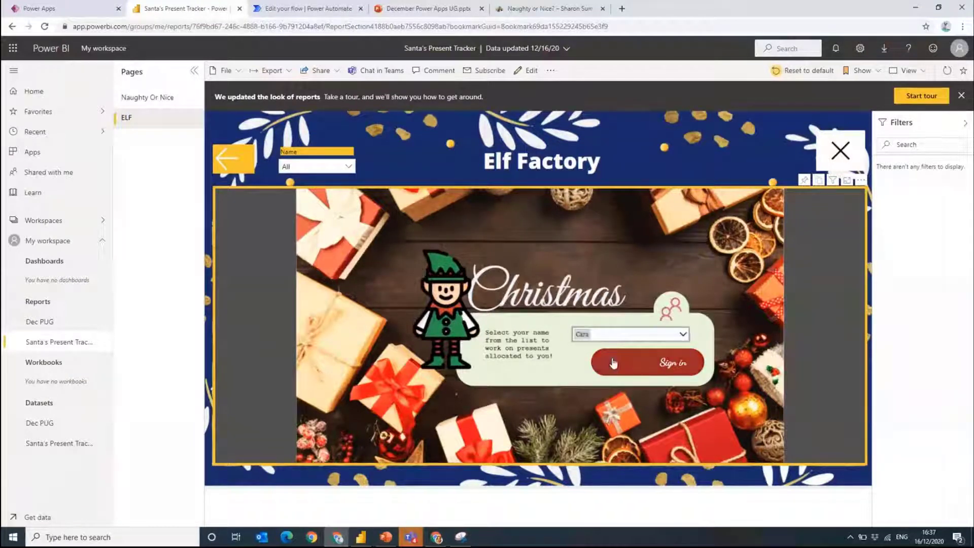
left_click(613, 363)
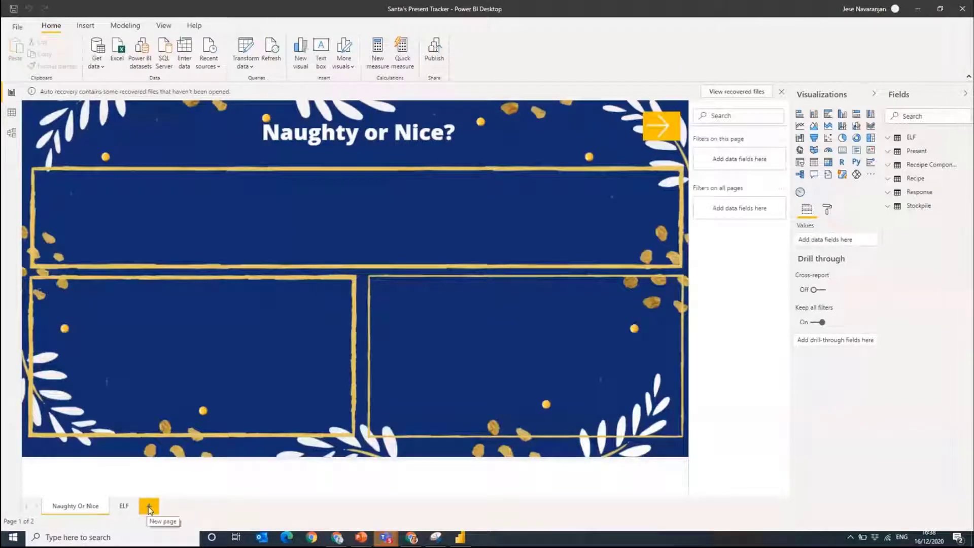
Add a blank Page 1 as the report's third page.
left_click(150, 507)
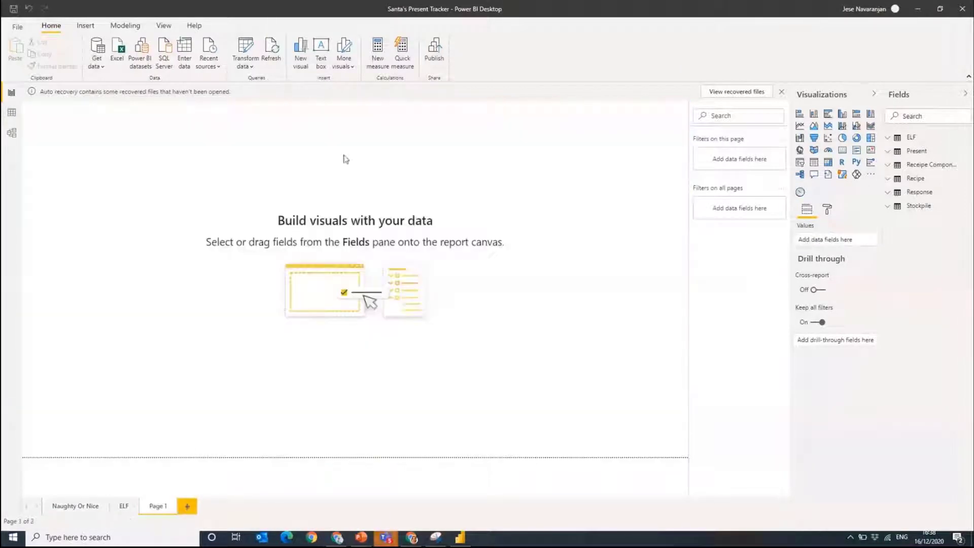
Add a page-filling PowerApps visual, cancel Auto recovery, and feed it Present's cr03a_name field.
left_click(856, 174)
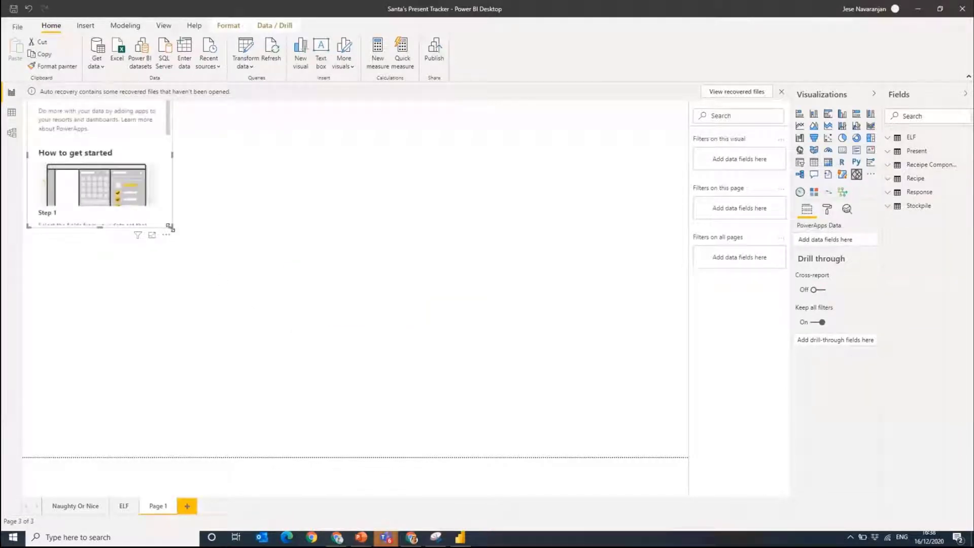
left_click_drag(172, 226, 667, 442)
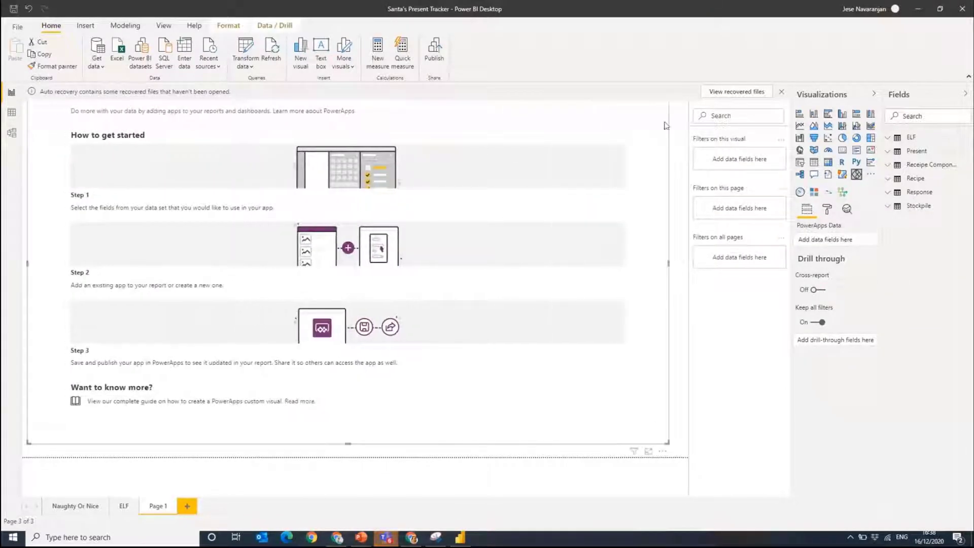
left_click(782, 93)
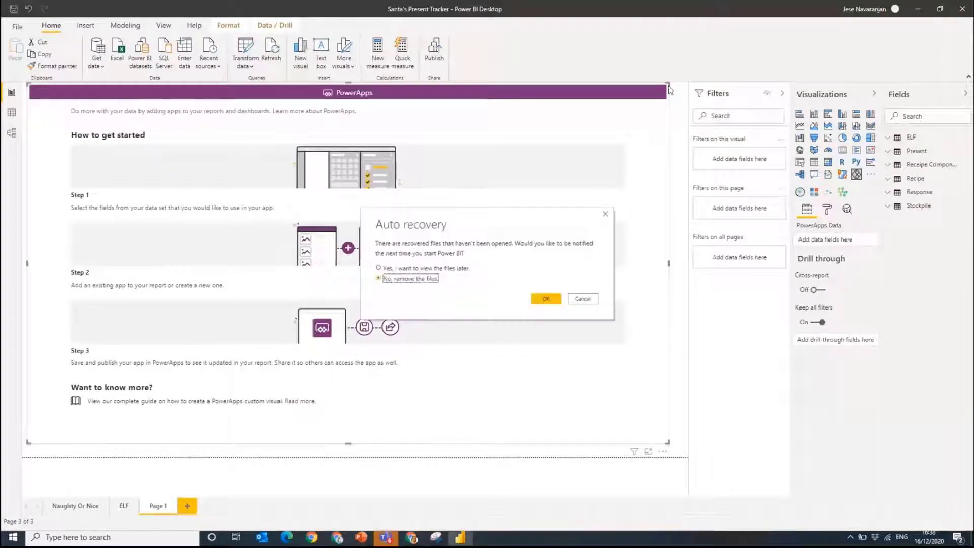
left_click(587, 297)
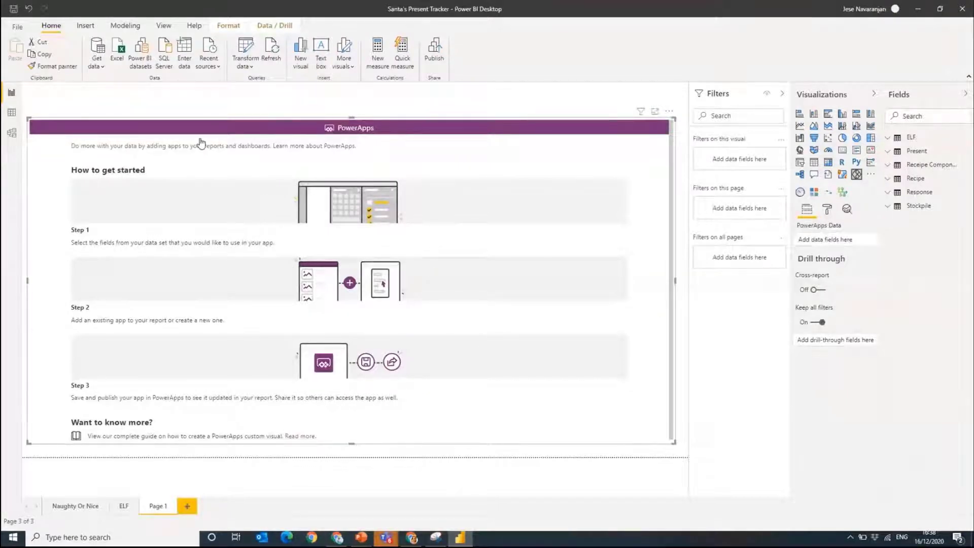
left_click(888, 151)
left_click_drag(868, 232, 862, 242)
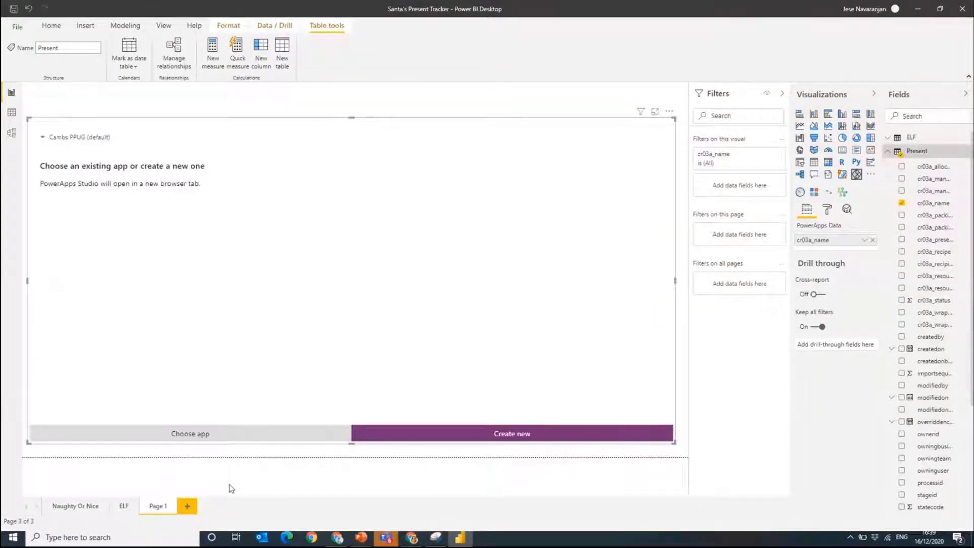
Embed the existing Present Production Line app in the visual, skipping the edit prompt.
left_click(212, 443)
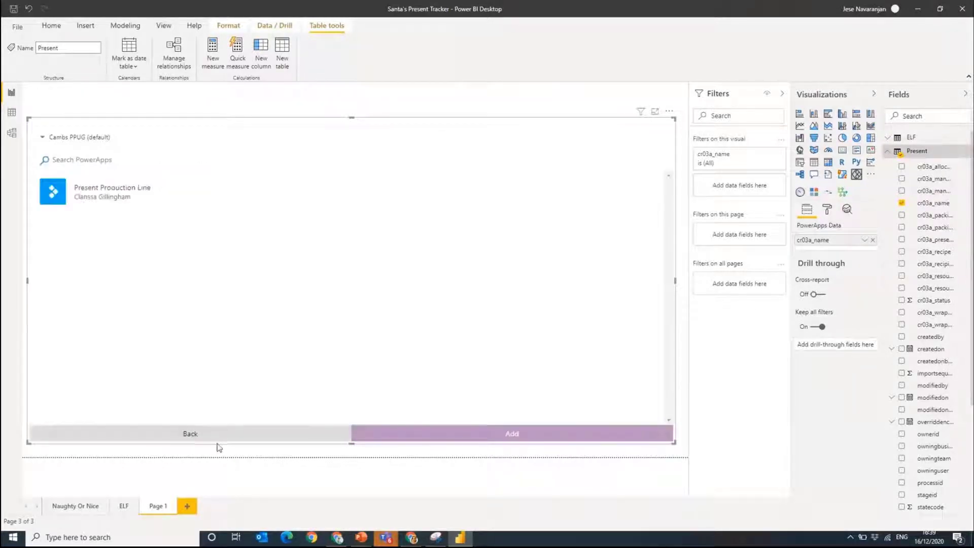
left_click(131, 201)
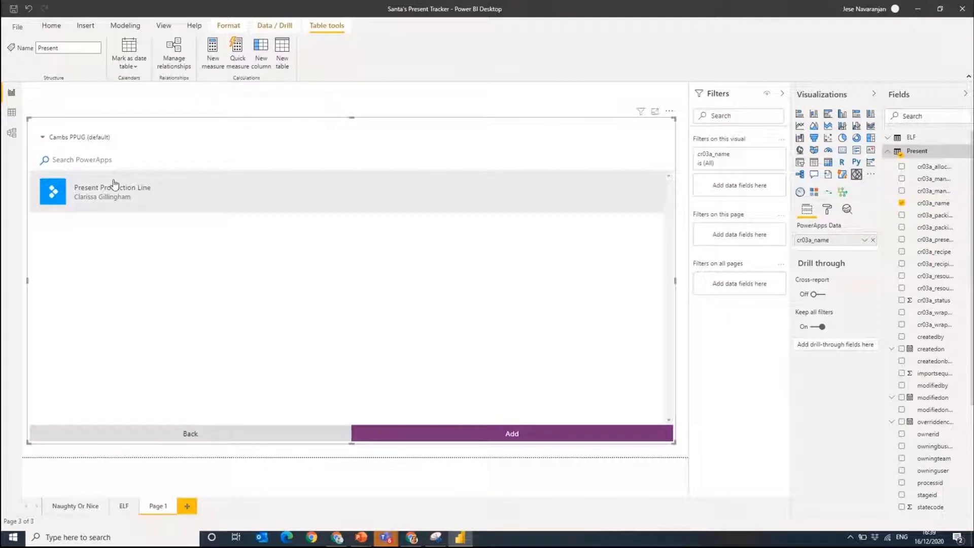
left_click(474, 437)
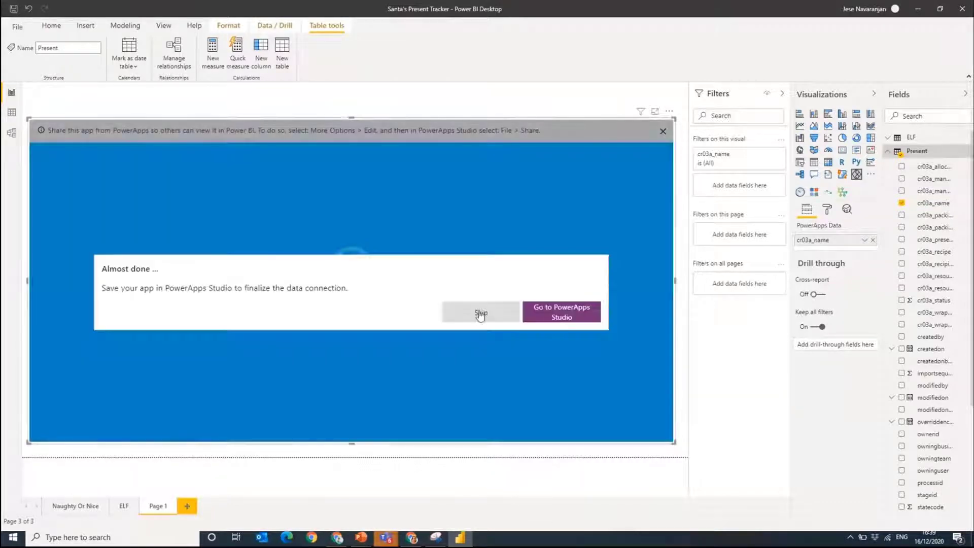
left_click(480, 312)
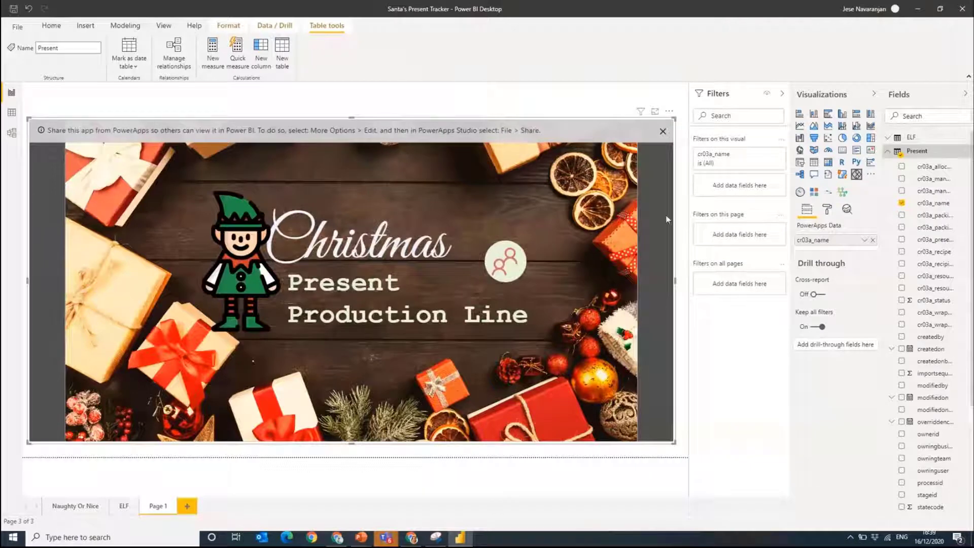
left_click(685, 225)
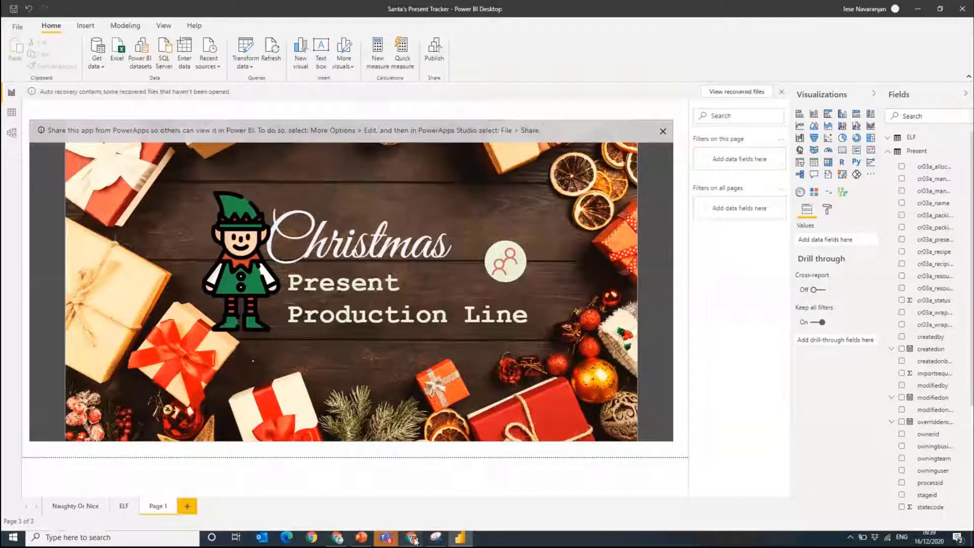
Switch to the browser's Edit your flow tab showing the _RefreshPBIDataset flow.
left_click(334, 537)
left_click(305, 8)
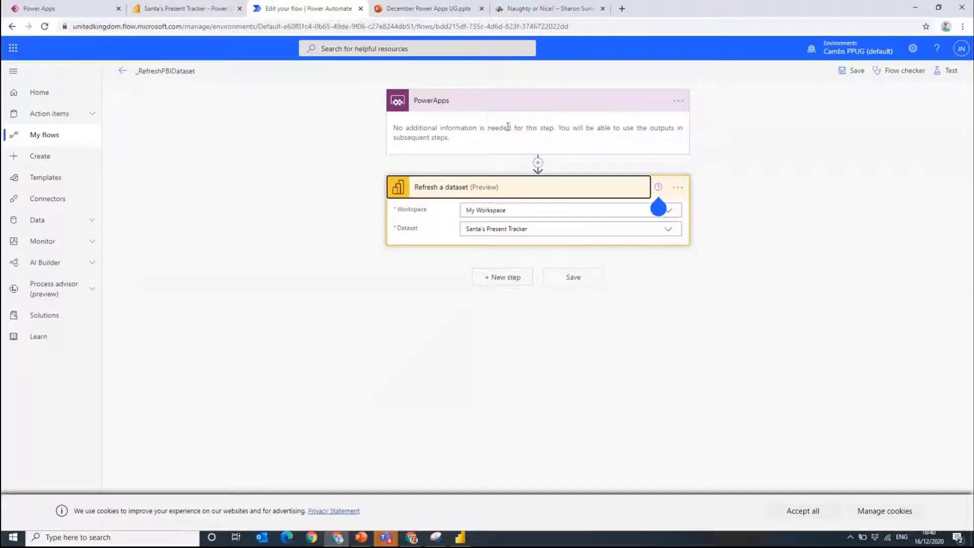
Confirm the refresh targets My Workspace's Santa's Present Tracker, save the flow, and return to the report.
left_click(459, 104)
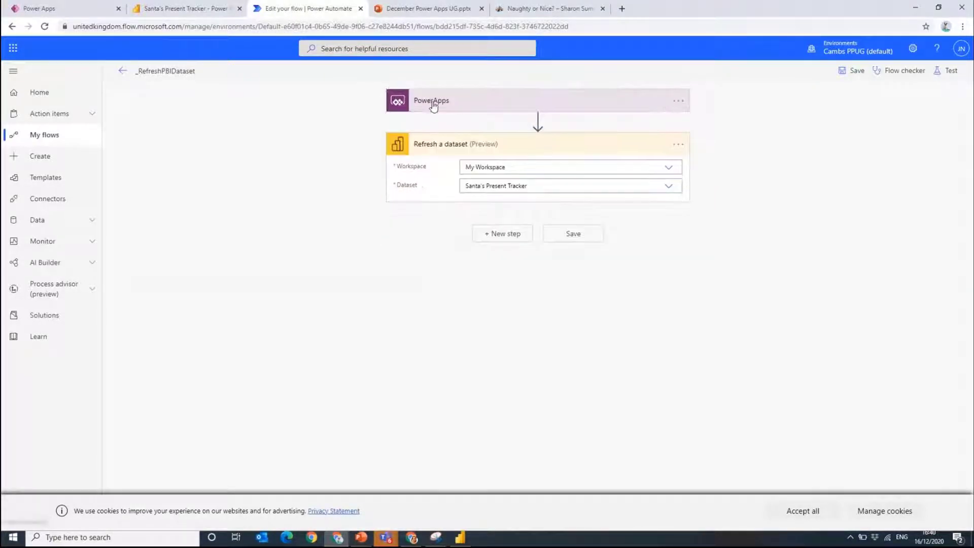
left_click(434, 100)
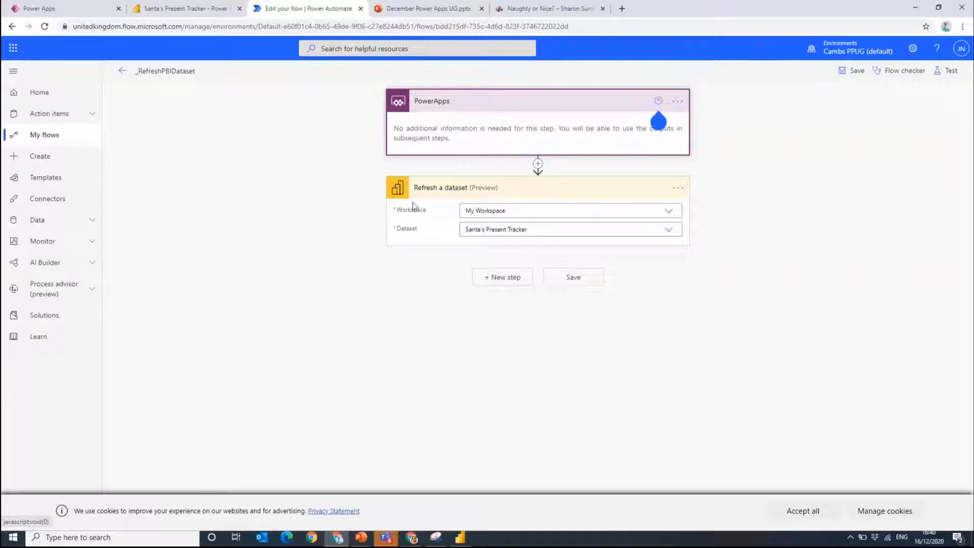
left_click(529, 215)
left_click(492, 252)
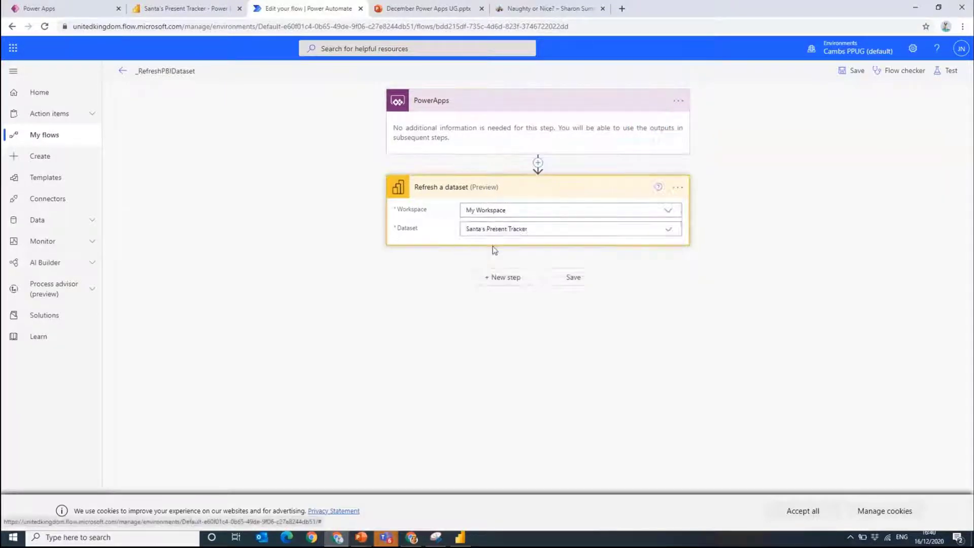
left_click(507, 228)
left_click(510, 256)
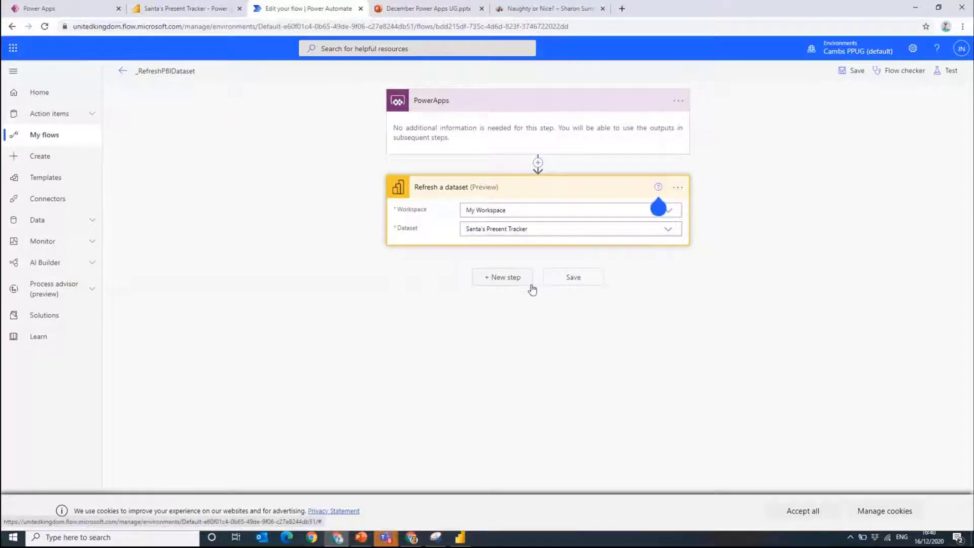
left_click(567, 278)
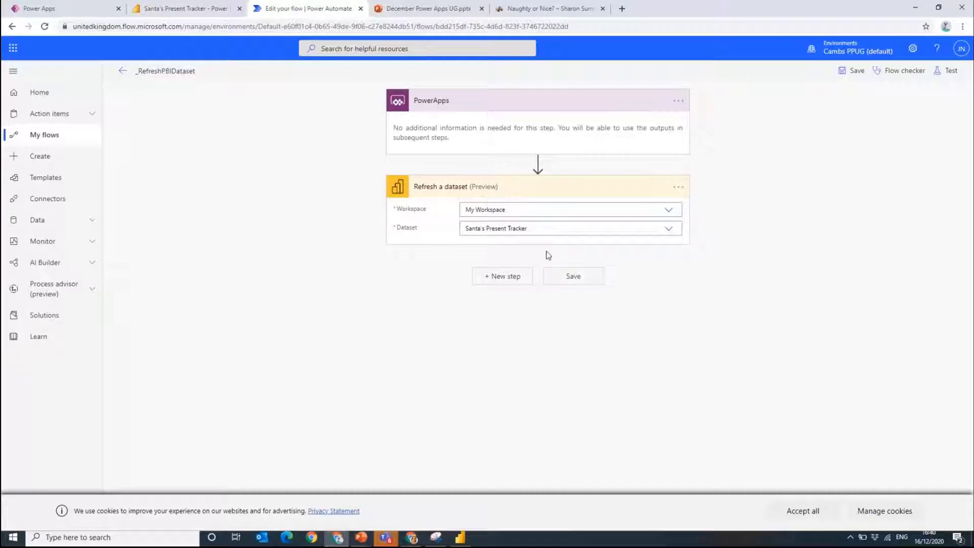
left_click(198, 10)
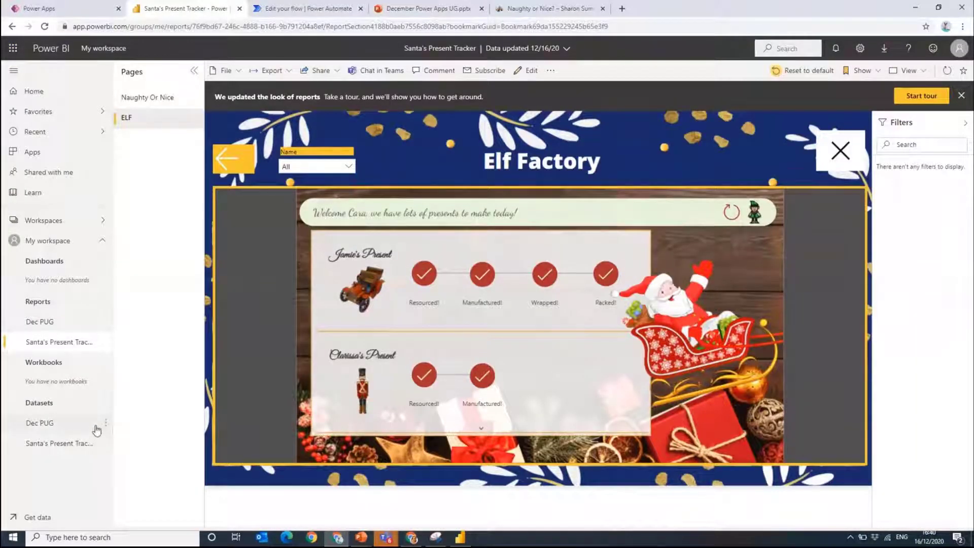
Open the Schedule refresh settings for the Santa's Present Tracker dataset, not the Dec PUG dataset.
left_click(106, 422)
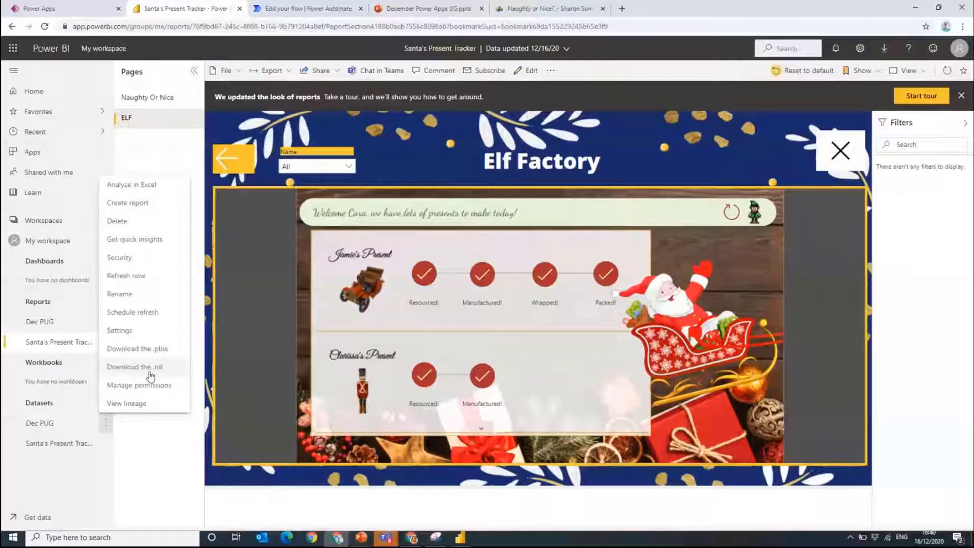
key("Escape")
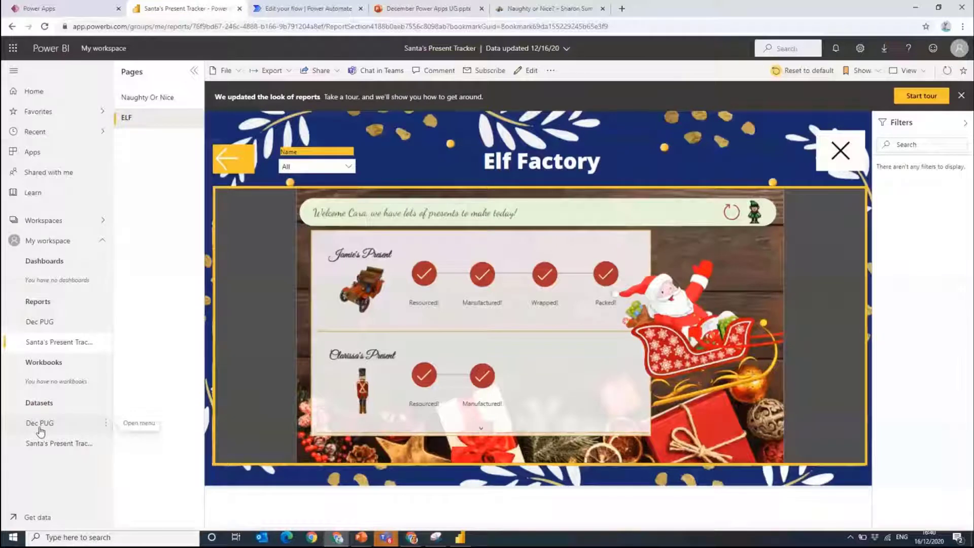
left_click(106, 442)
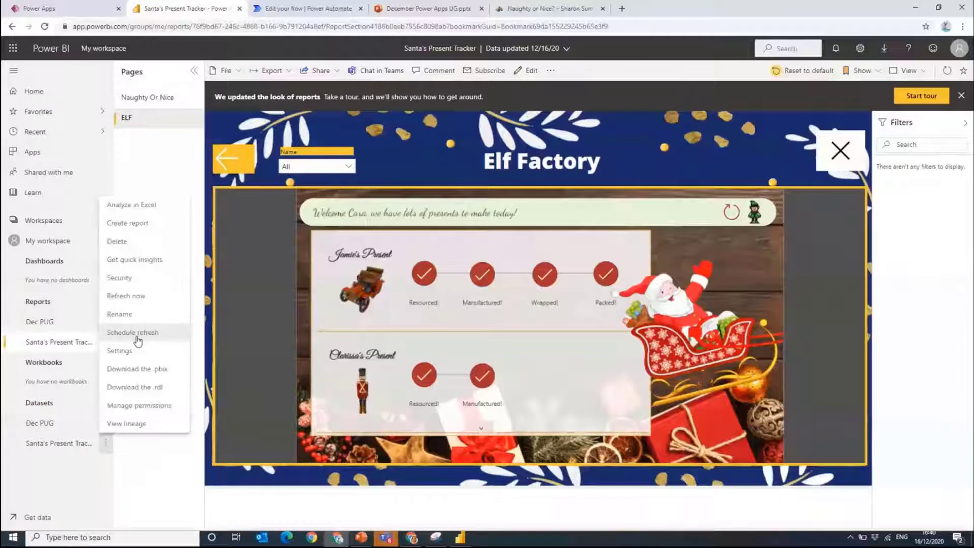
left_click(135, 331)
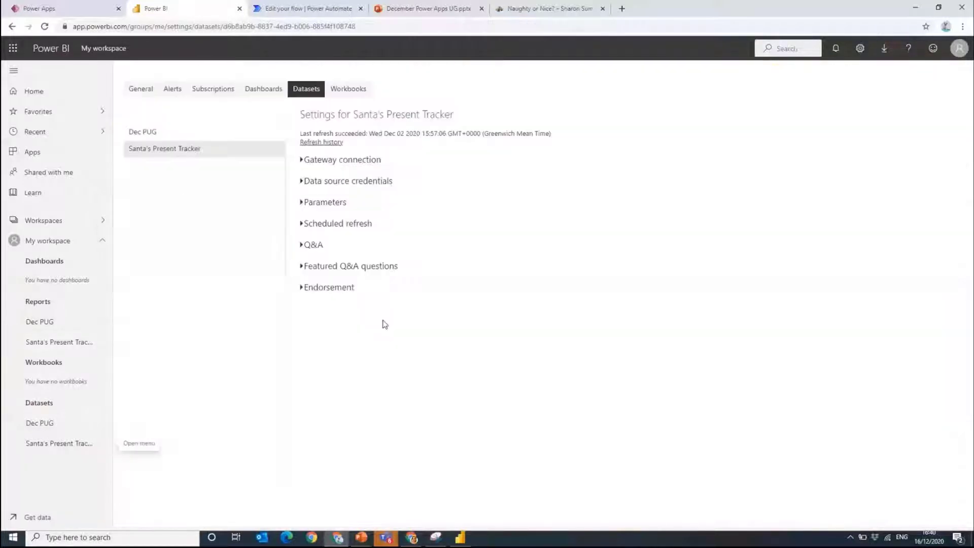
Expand Data source credentials to show the single Cds source, briefly checking the Power Automate flow.
left_click(346, 183)
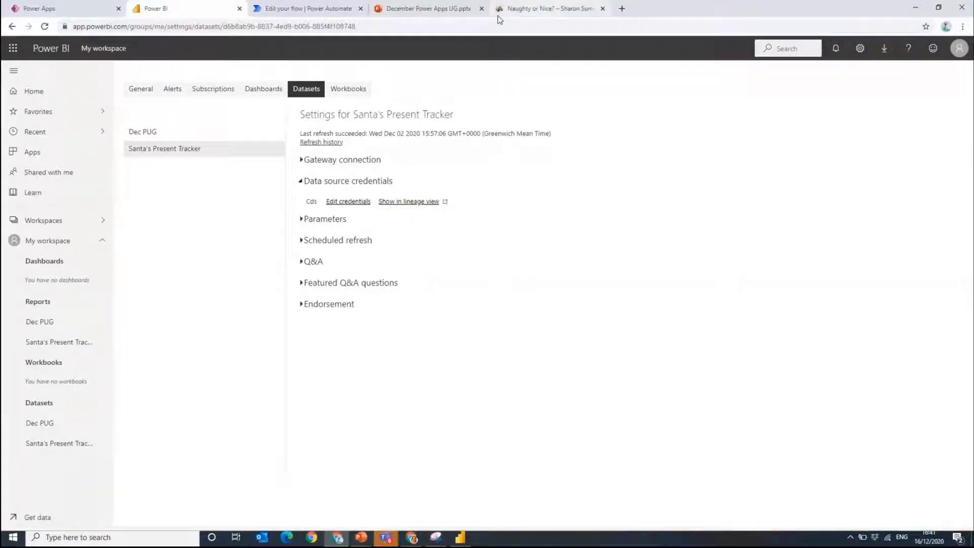
left_click(304, 8)
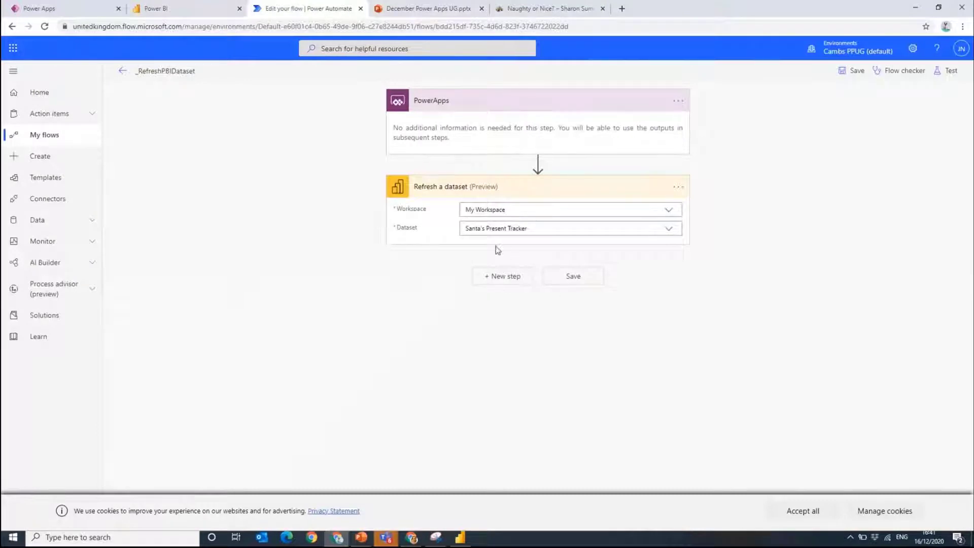
left_click(170, 11)
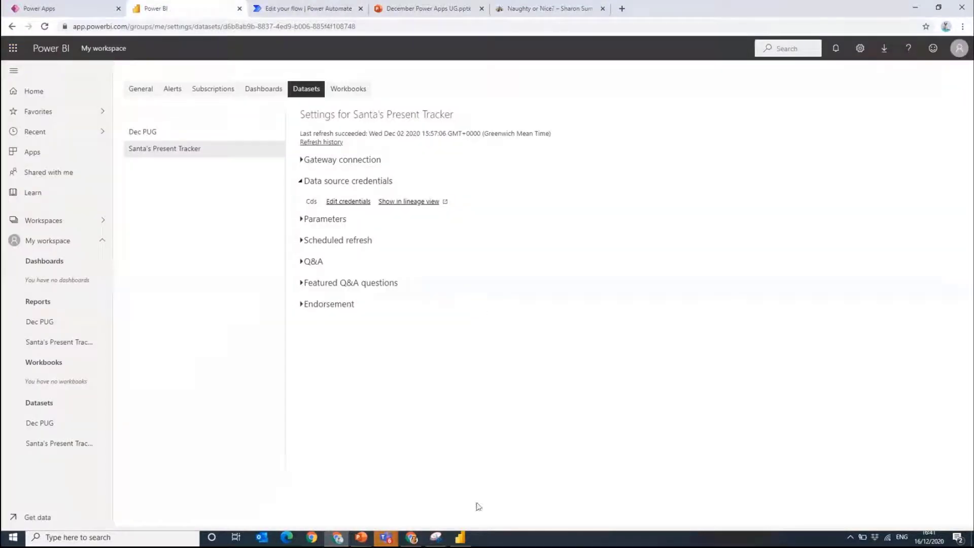